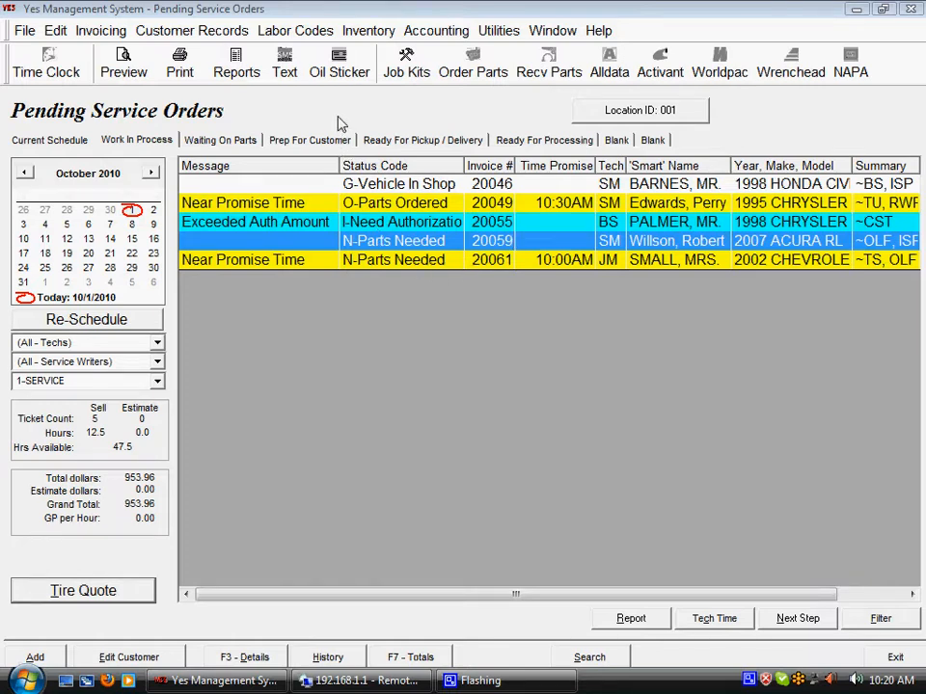
Open Group Maintenance from the Inventory Control section of the system setup.
{"action": "left_click", "coordinate": [24, 30]}
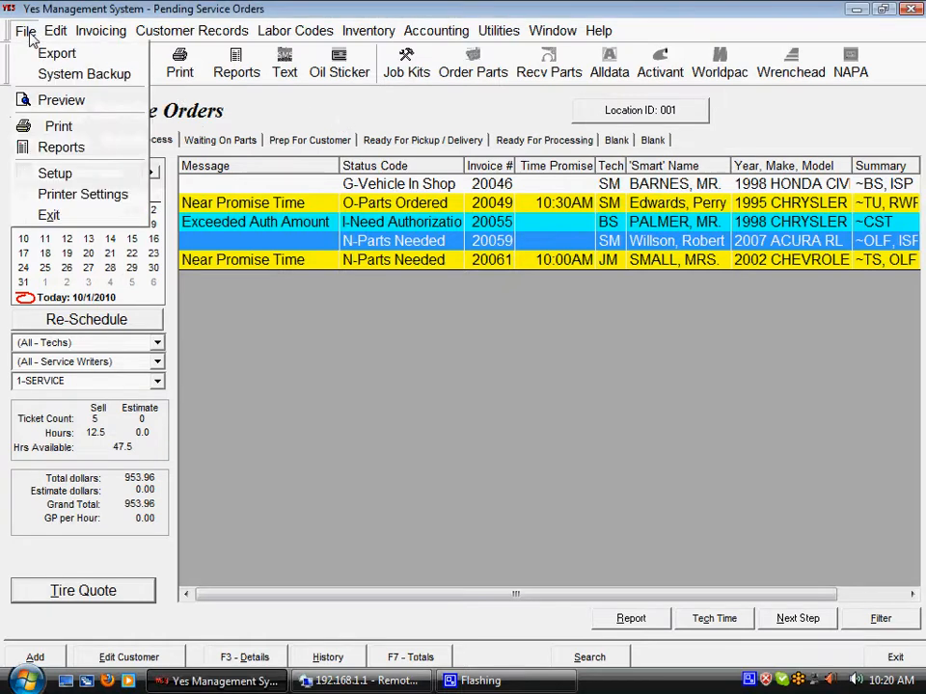
{"action": "left_click", "coordinate": [43, 173]}
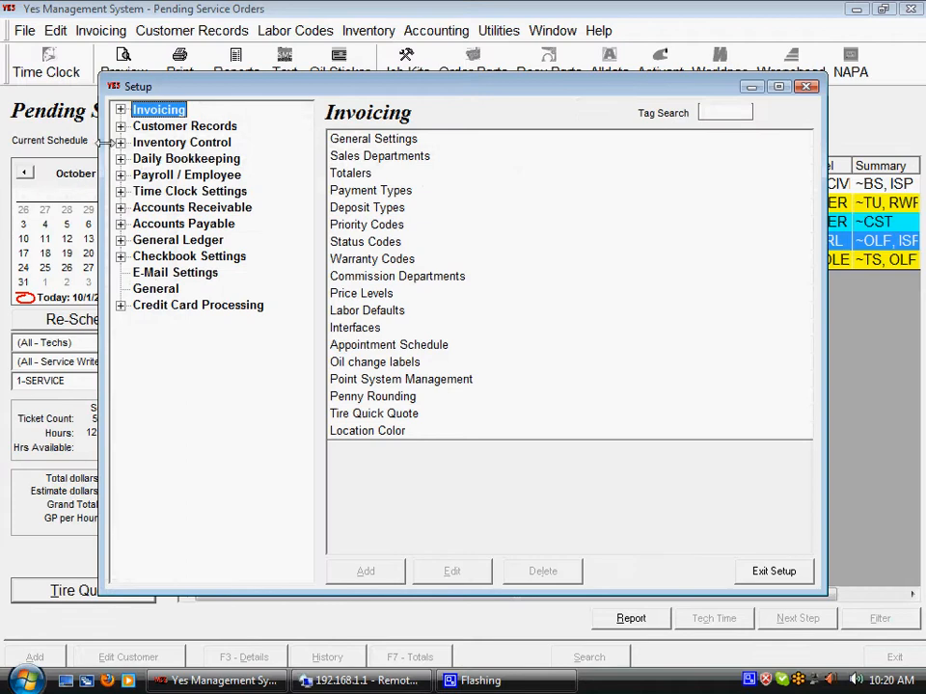
{"action": "left_click", "coordinate": [121, 143]}
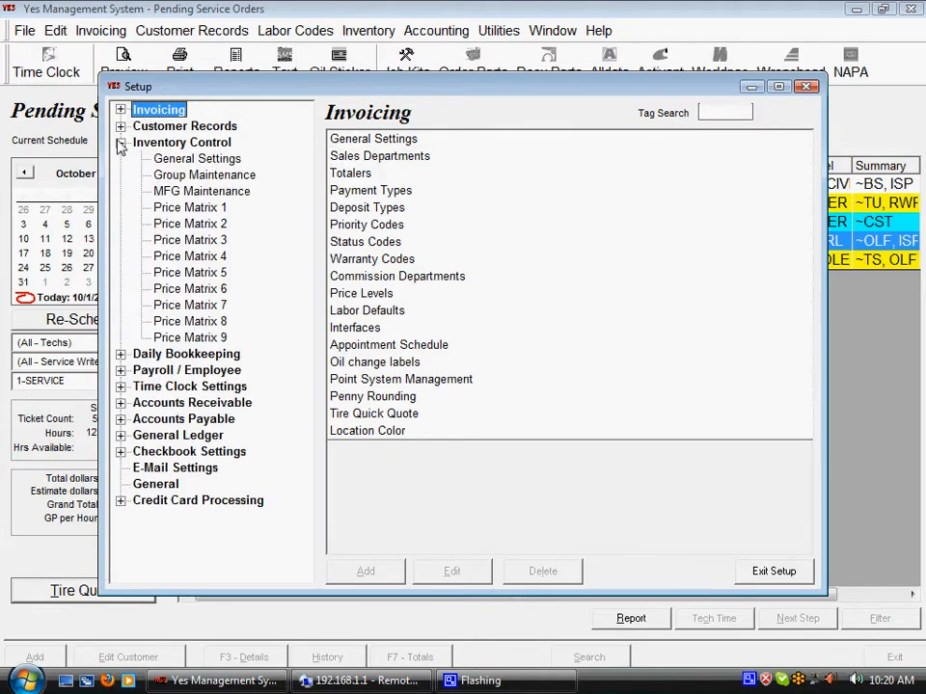
{"action": "double_click", "coordinate": [169, 175]}
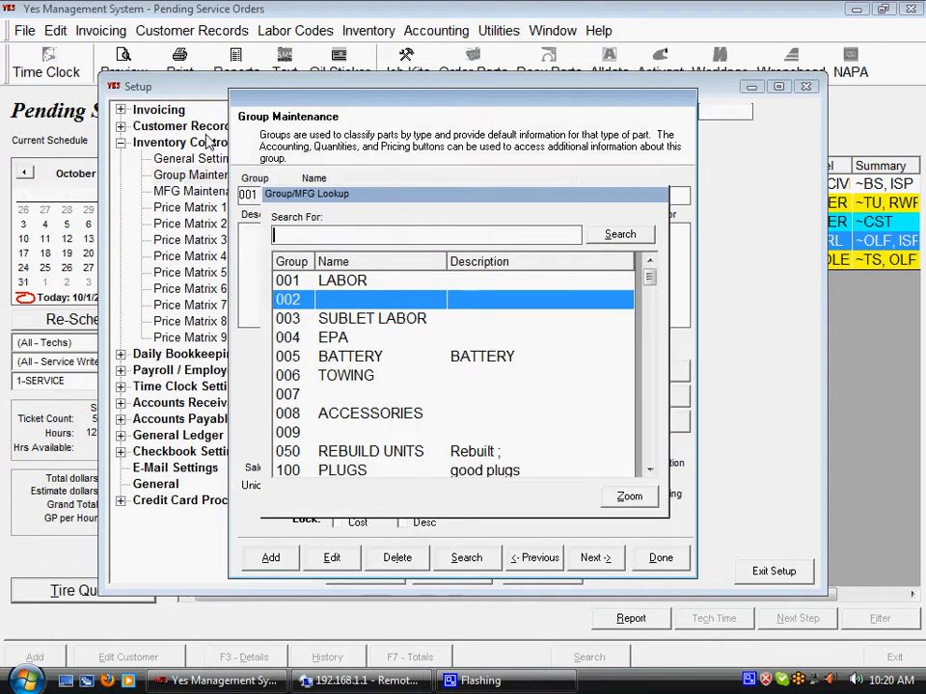
Look through the part groups in the lookup and open the record of group 710, OIL FILTER.
{"action": "left_click_drag", "start_coordinate": [651, 280], "coordinate": [667, 403]}
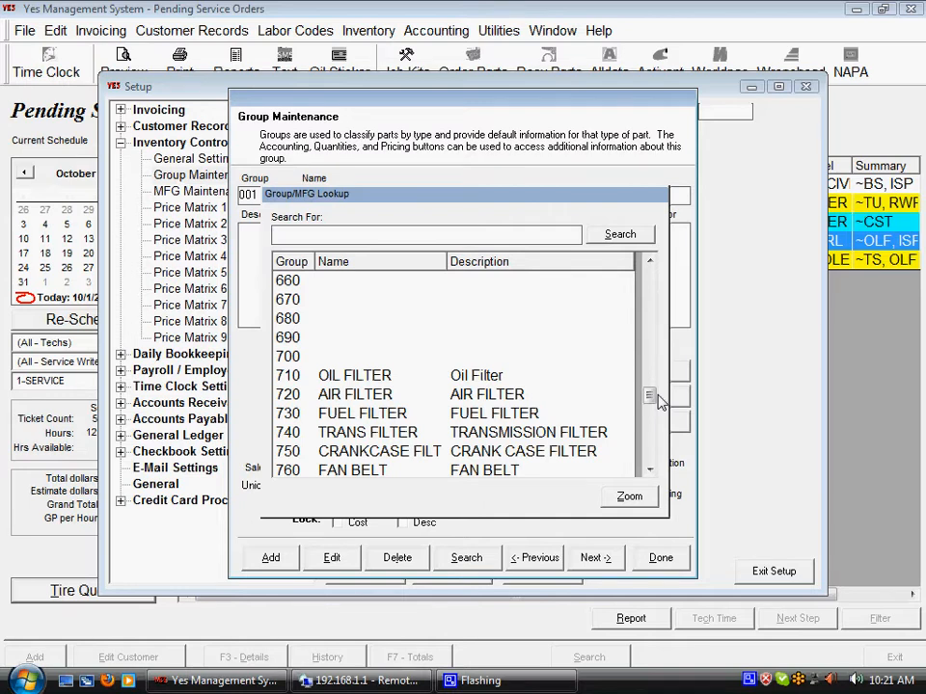
{"action": "left_click_drag", "start_coordinate": [657, 402], "coordinate": [640, 305]}
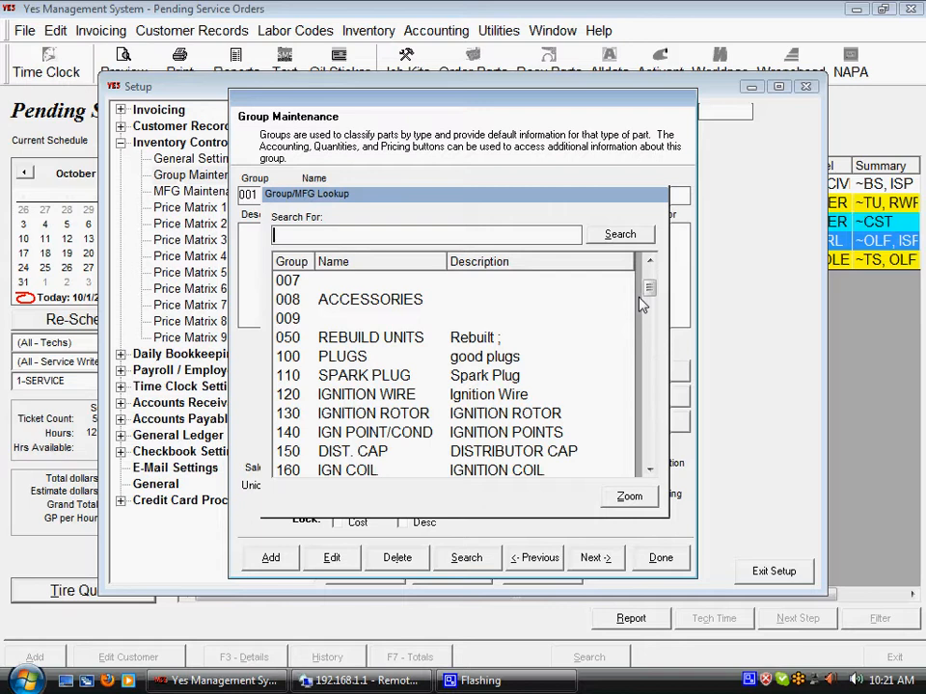
{"action": "left_click_drag", "start_coordinate": [649, 294], "coordinate": [653, 395]}
{"action": "left_click", "coordinate": [377, 359]}
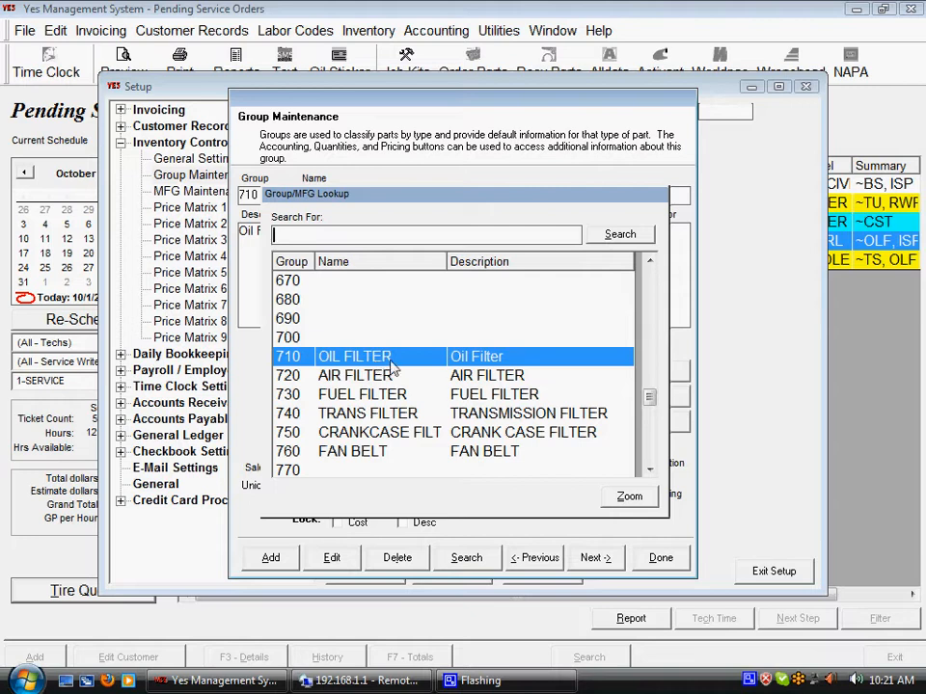
{"action": "left_click", "coordinate": [617, 499]}
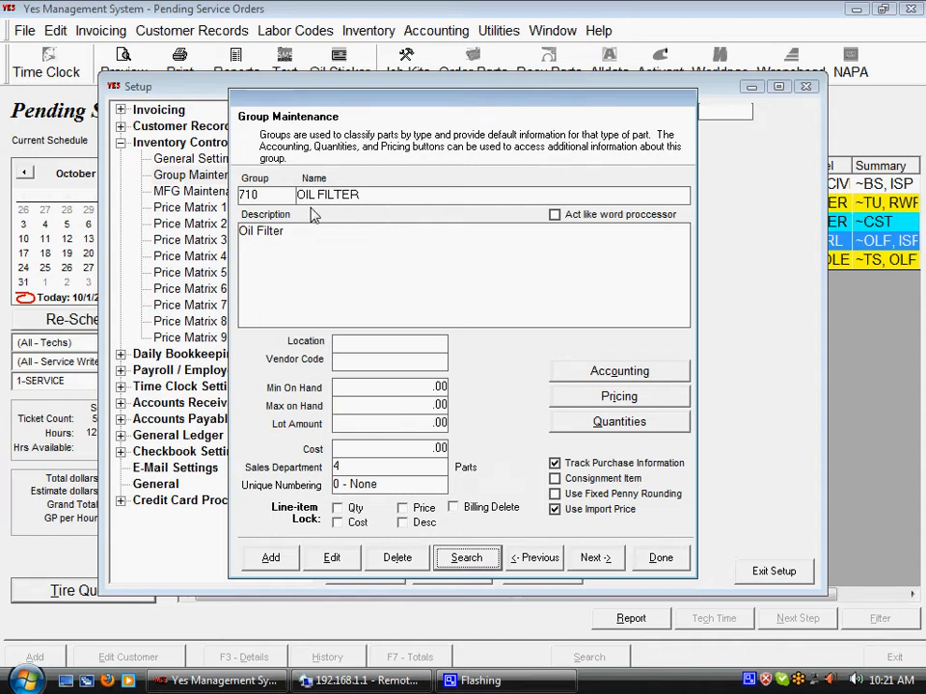
Put the oil filter group into edit mode and examine its group number, name and description.
{"action": "left_click", "coordinate": [245, 200]}
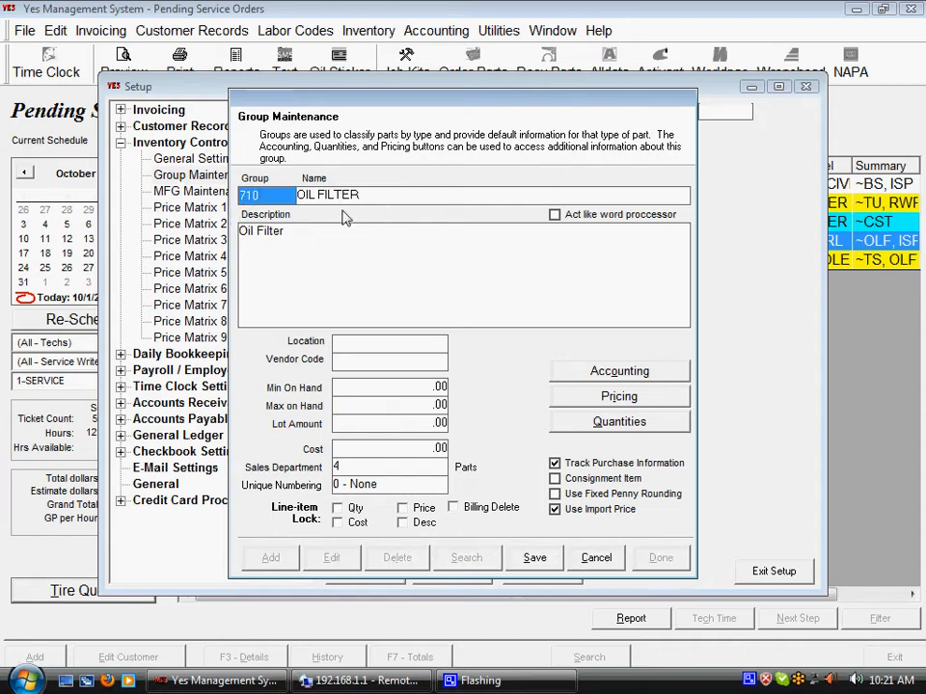
{"action": "key", "text": "Tab"}
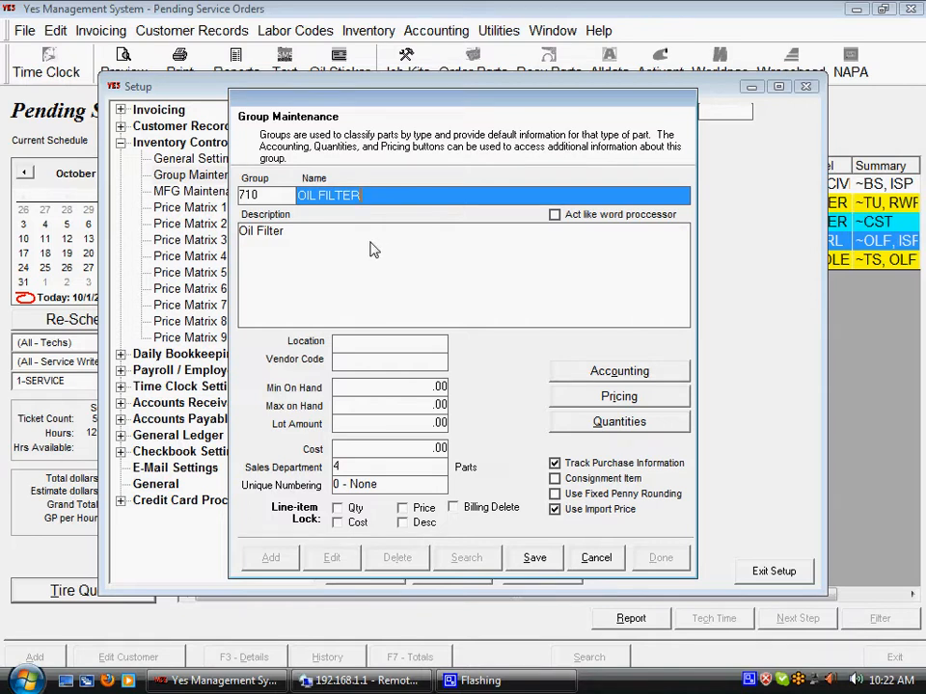
{"action": "left_click", "coordinate": [321, 244]}
{"action": "left_click", "coordinate": [301, 237]}
{"action": "left_click_drag", "start_coordinate": [300, 236], "coordinate": [239, 244]}
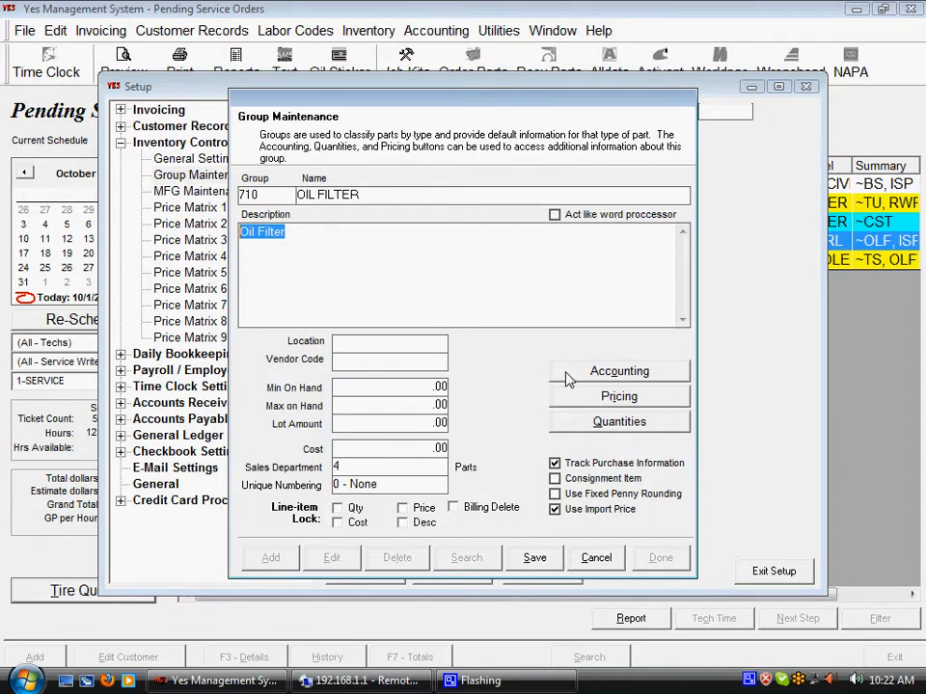
Open the group's accounting information and choose 4-Parts as the department for Invoice Total to.
{"action": "left_click", "coordinate": [609, 380]}
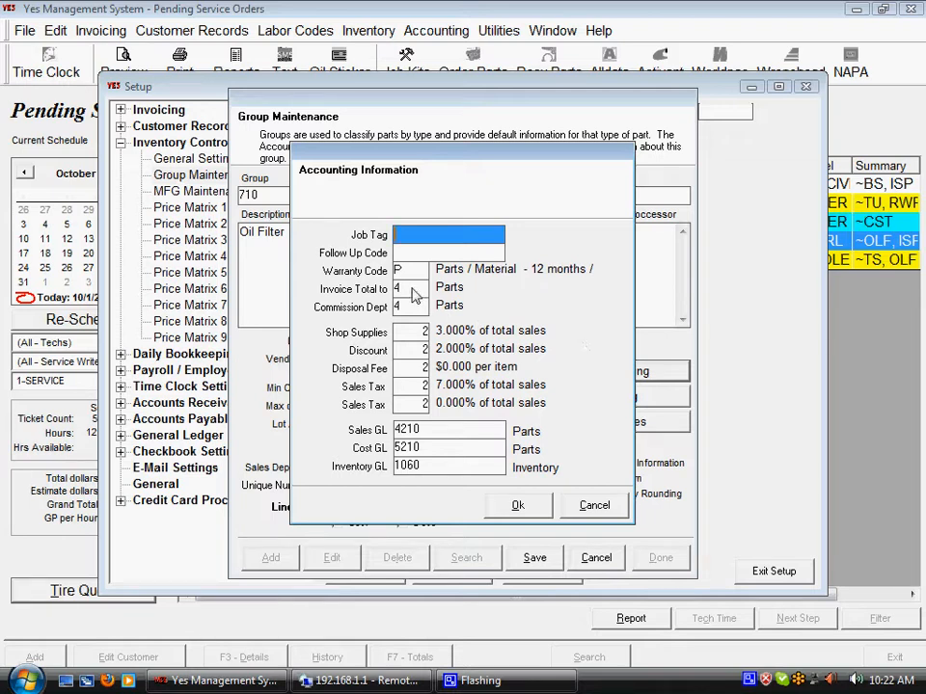
{"action": "key", "text": "Tab"}
{"action": "key", "text": "Tab"}
{"action": "key", "text": "Tab"}
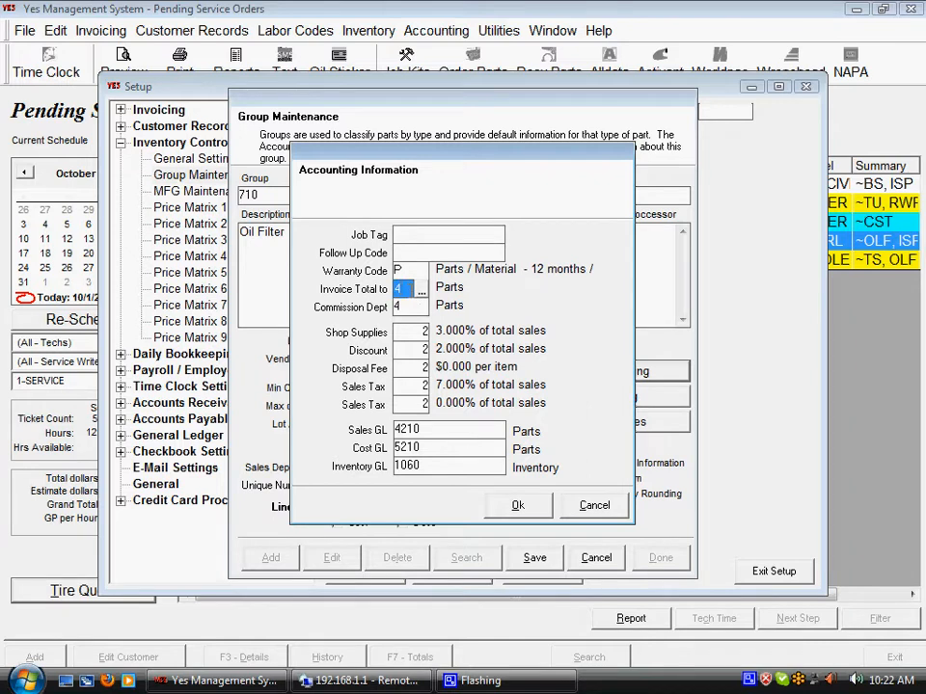
{"action": "left_click", "coordinate": [422, 293]}
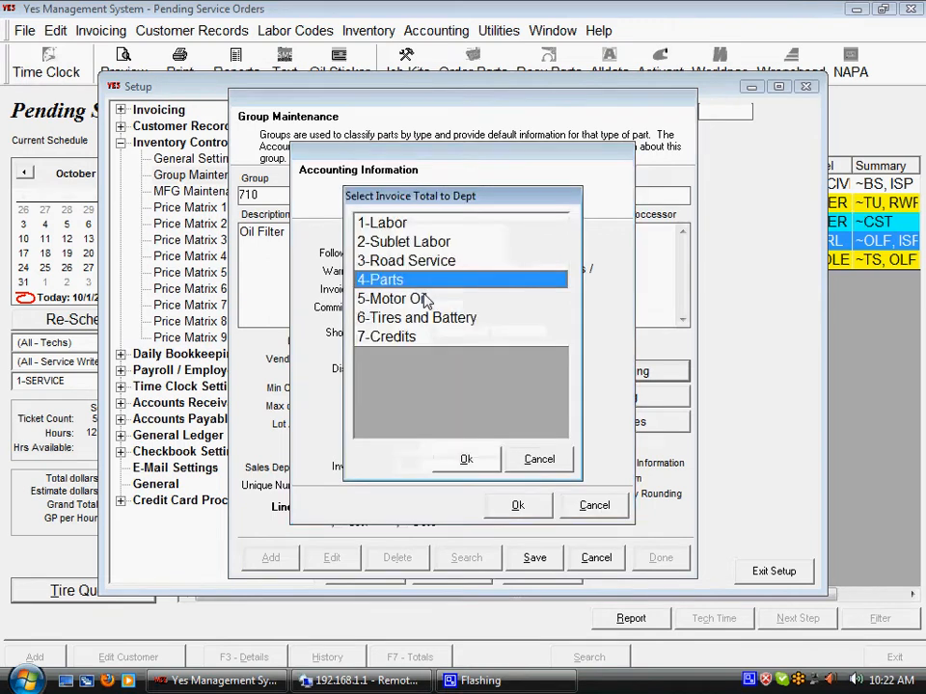
{"action": "left_click", "coordinate": [386, 261]}
{"action": "left_click", "coordinate": [389, 320]}
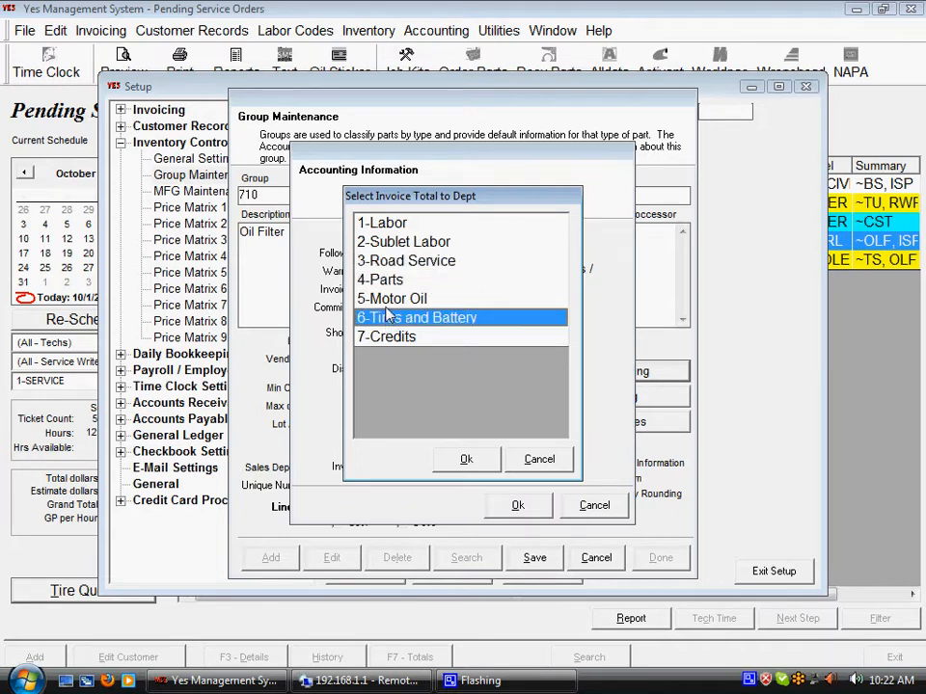
{"action": "left_click", "coordinate": [381, 280]}
{"action": "left_click", "coordinate": [481, 463]}
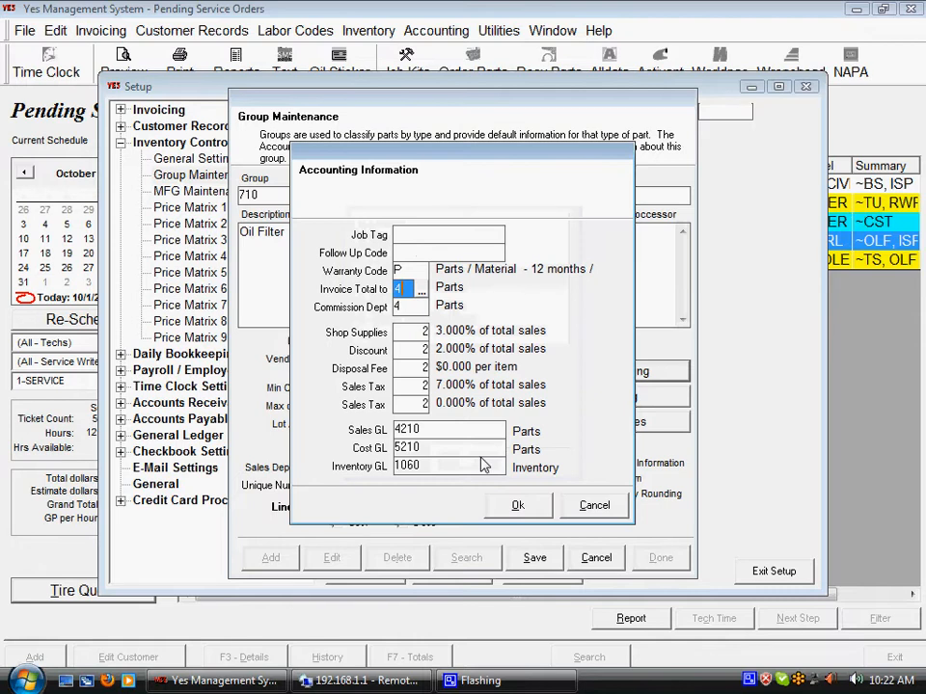
Choose 4-Parts as the group's commission department.
{"action": "left_click", "coordinate": [406, 309]}
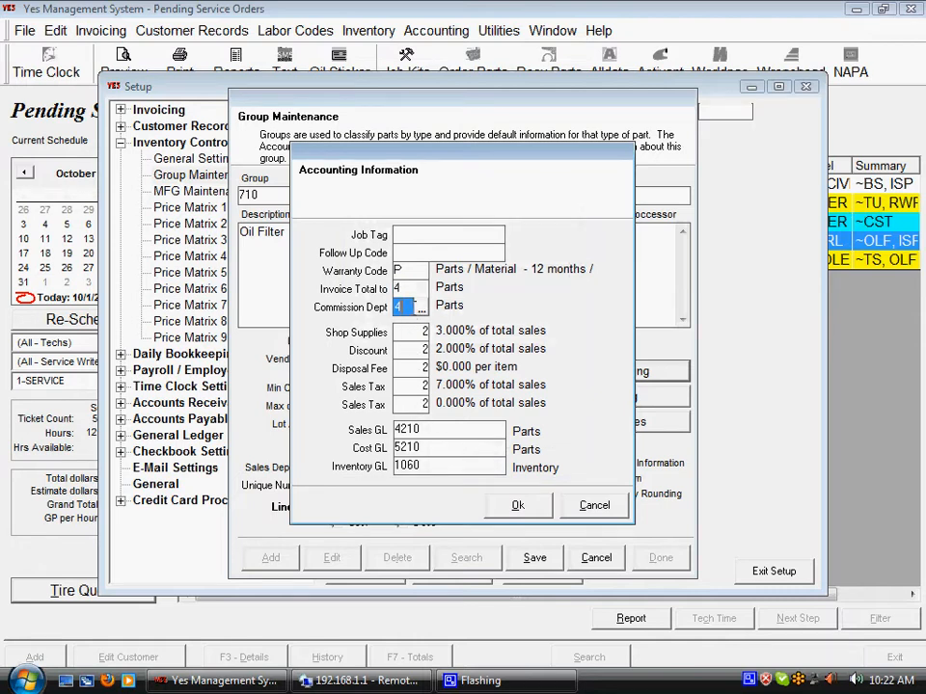
{"action": "left_click", "coordinate": [422, 309]}
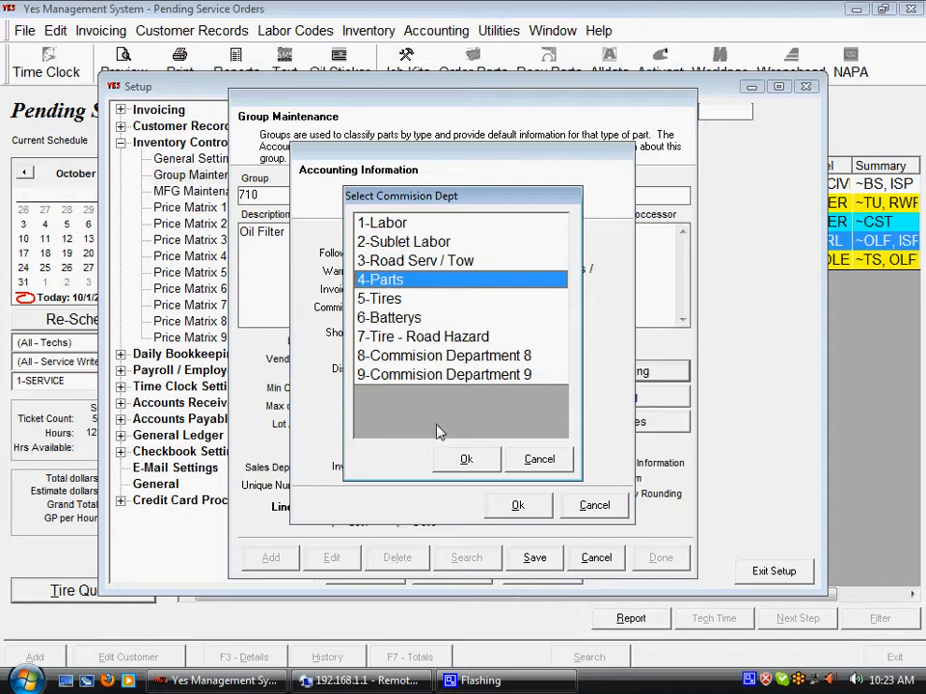
{"action": "left_click", "coordinate": [464, 460]}
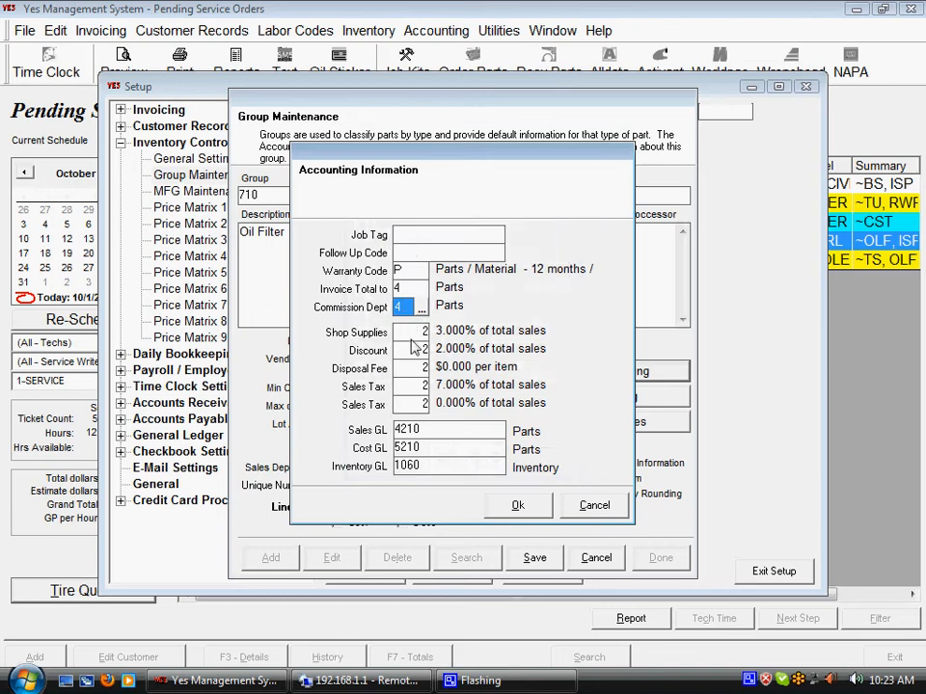
Examine the group's shop supplies, discount, disposal fee and sales tax codes.
{"action": "key", "text": "Tab"}
{"action": "key", "text": "Tab"}
{"action": "key", "text": "Tab"}
{"action": "key", "text": "Tab"}
{"action": "key", "text": "Tab"}
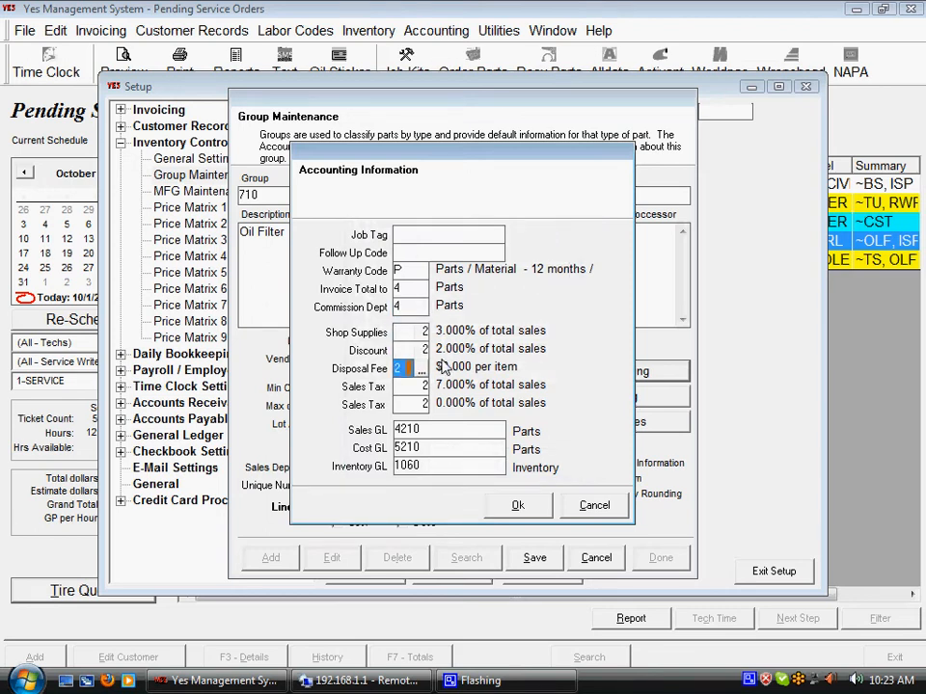
{"action": "key", "text": "shift+Tab"}
{"action": "key", "text": "shift+Tab"}
{"action": "key", "text": "shift+Tab"}
{"action": "key", "text": "shift+Tab"}
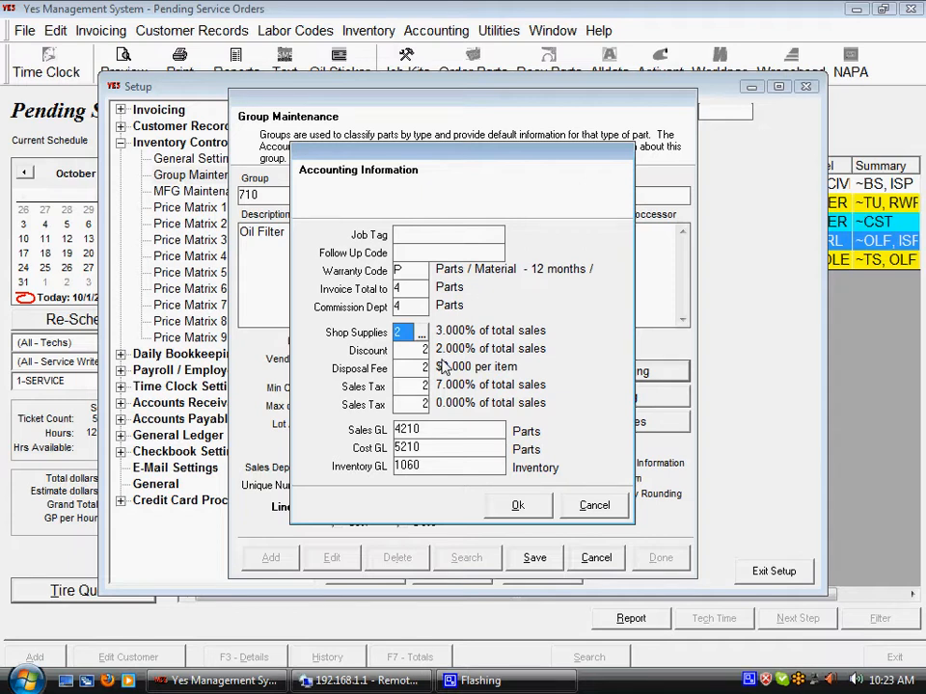
{"action": "key", "text": "Tab"}
{"action": "key", "text": "Tab"}
{"action": "key", "text": "Tab"}
{"action": "key", "text": "Tab"}
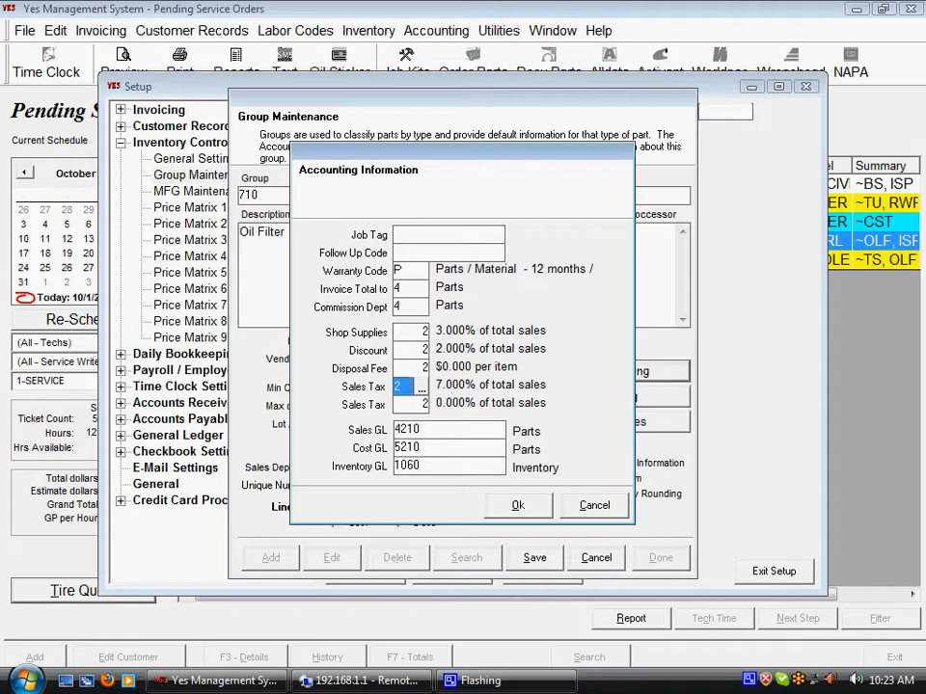
Review the Sales, Cost and Inventory GL accounts and close the group's accounting information.
{"action": "left_click", "coordinate": [427, 432]}
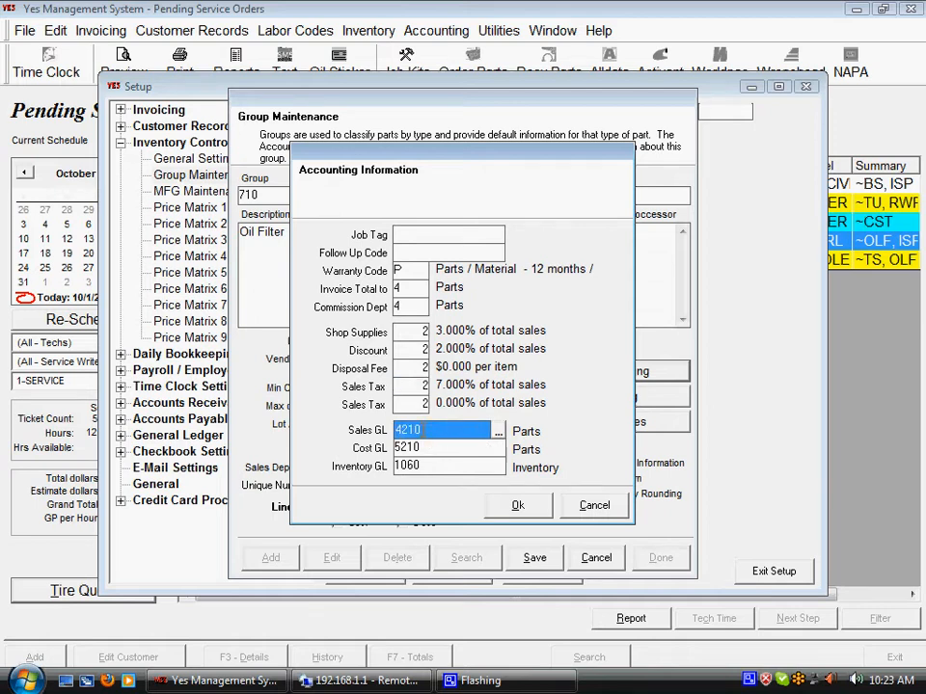
{"action": "key", "text": "Tab"}
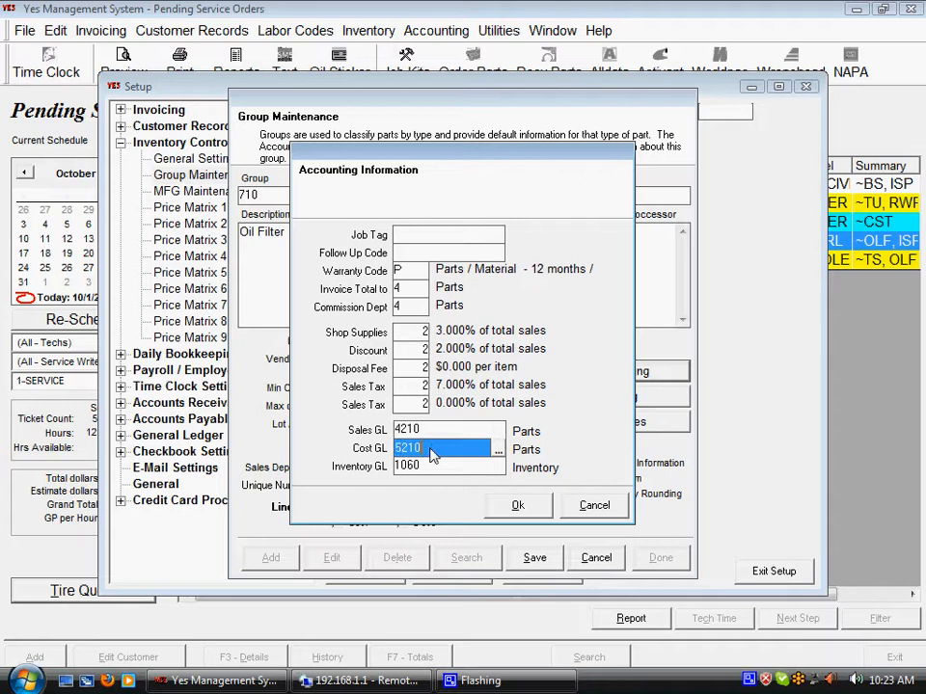
{"action": "left_click", "coordinate": [431, 465]}
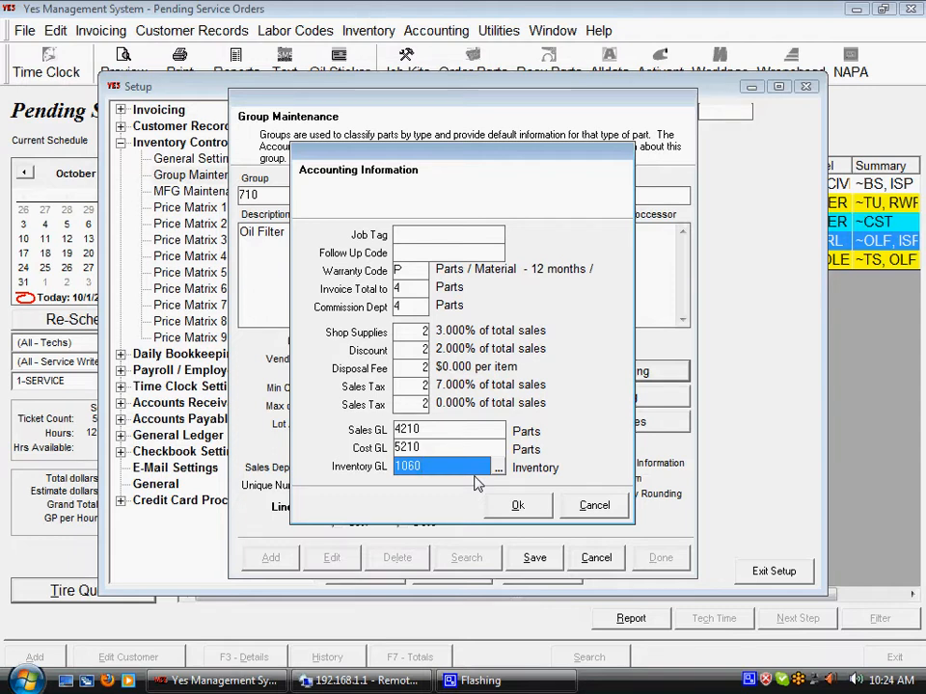
{"action": "left_click", "coordinate": [518, 505]}
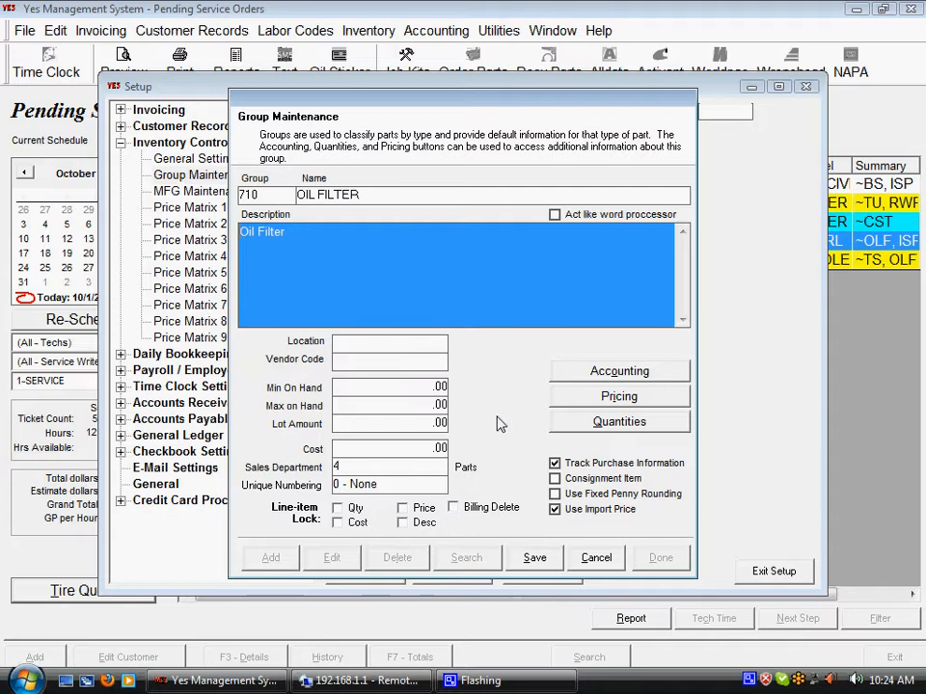
{"action": "left_click", "coordinate": [597, 377]}
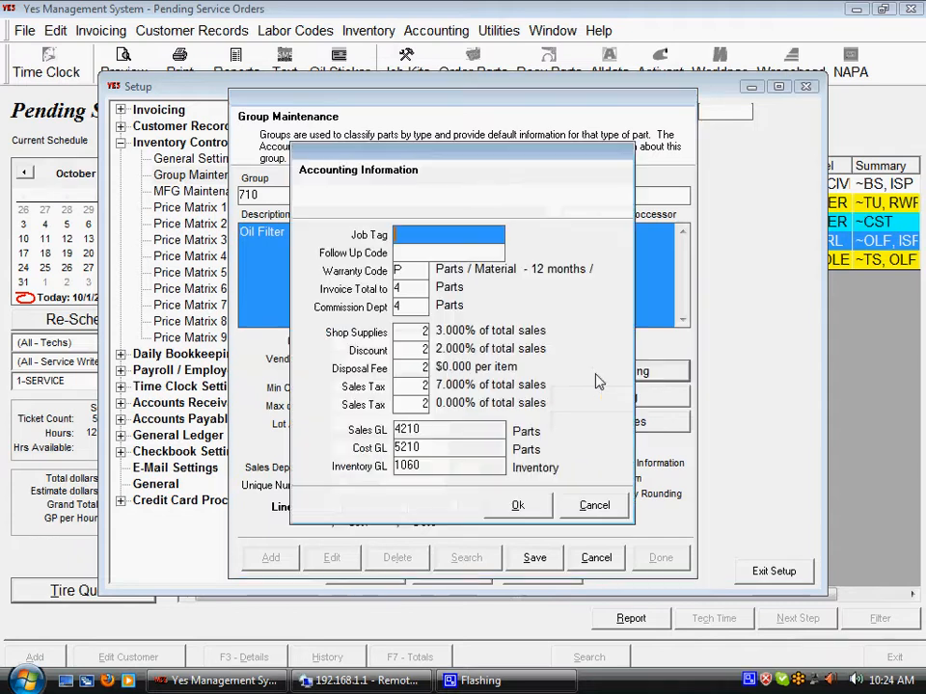
{"action": "left_click", "coordinate": [596, 505]}
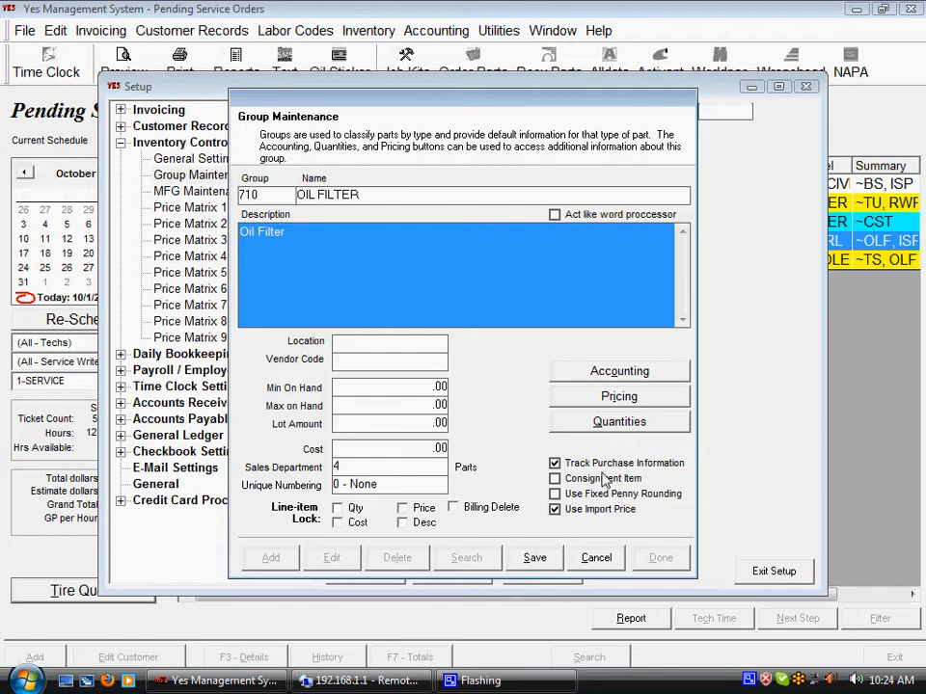
Set the Retail price level to use matrix 1 in the group's pricing information and accept it.
{"action": "left_click", "coordinate": [617, 397]}
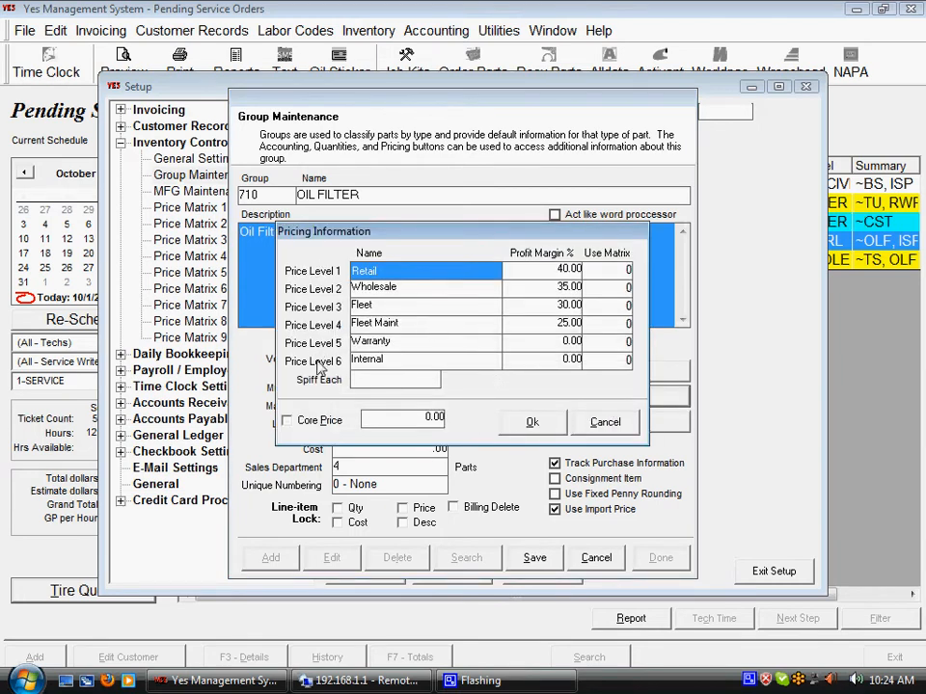
{"action": "left_click", "coordinate": [404, 270]}
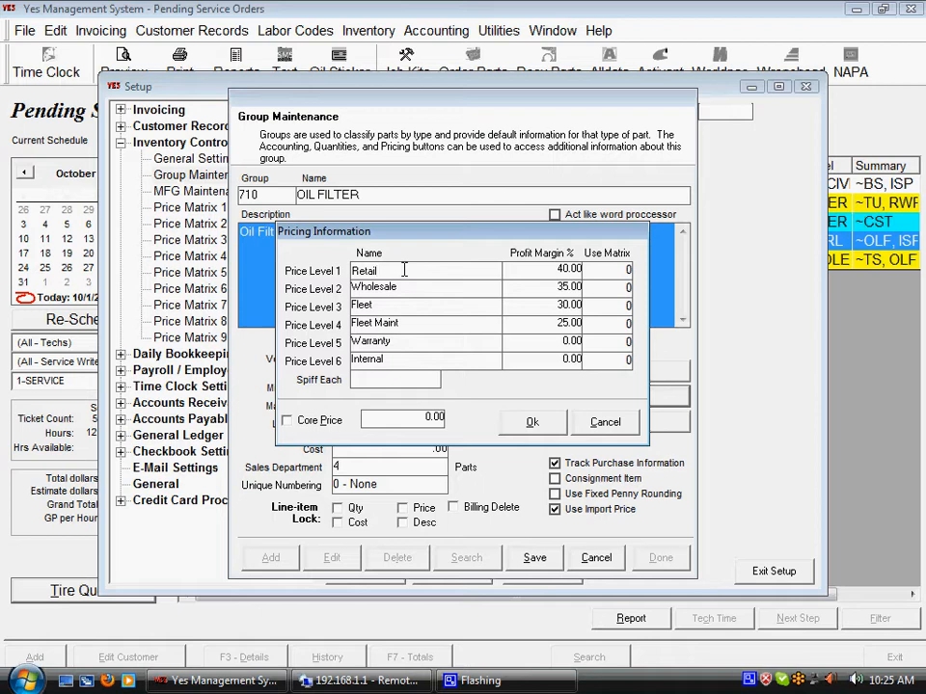
{"action": "left_click", "coordinate": [564, 273]}
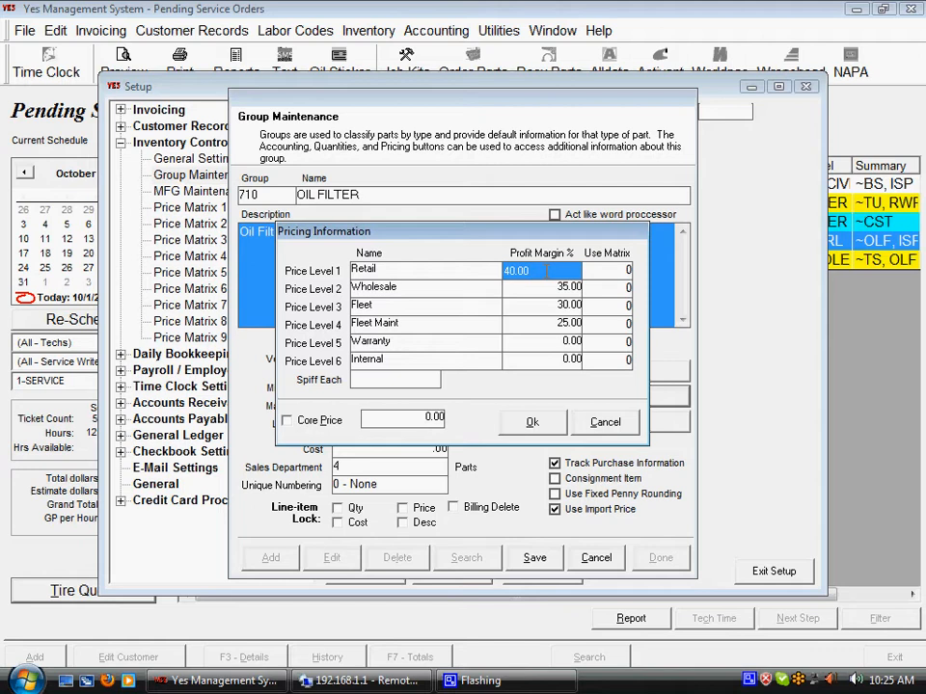
{"action": "key", "text": "Tab"}
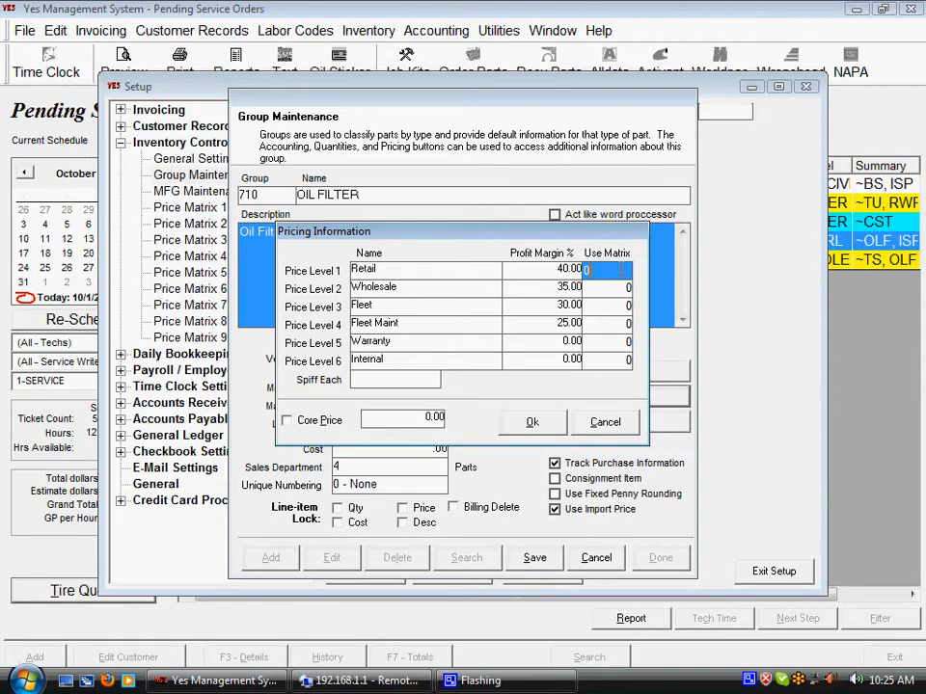
{"action": "left_click_drag", "start_coordinate": [621, 270], "coordinate": [583, 276]}
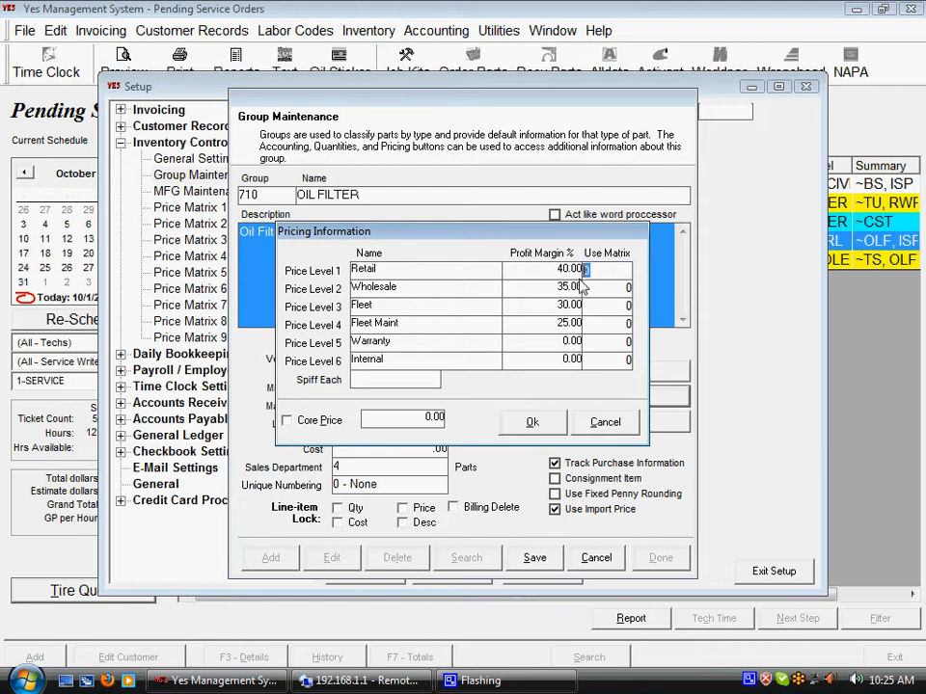
{"action": "type", "text": "1"}
{"action": "left_click", "coordinate": [566, 274]}
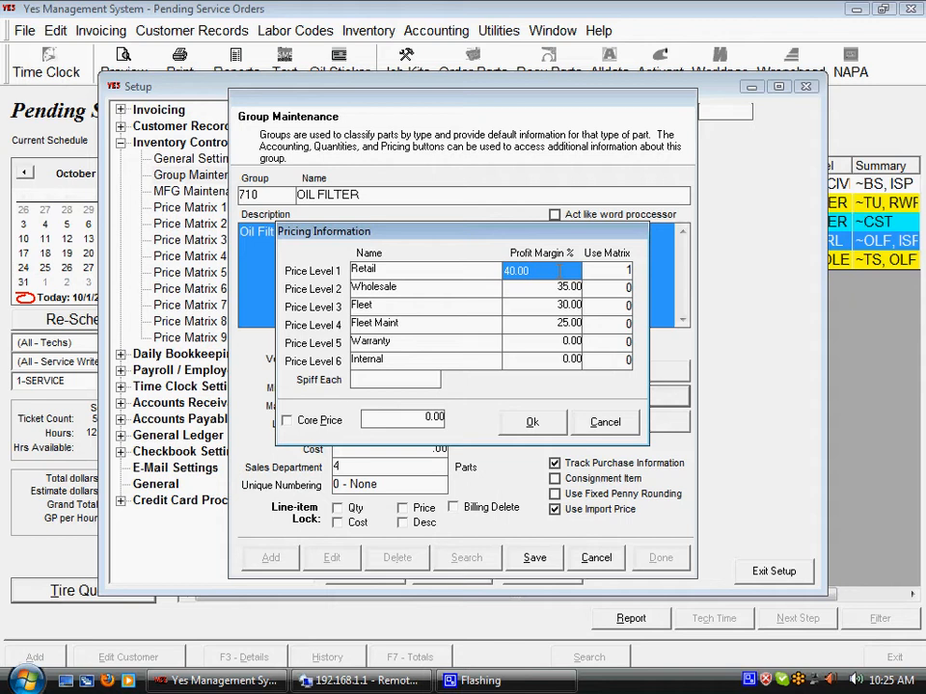
{"action": "left_click", "coordinate": [533, 422]}
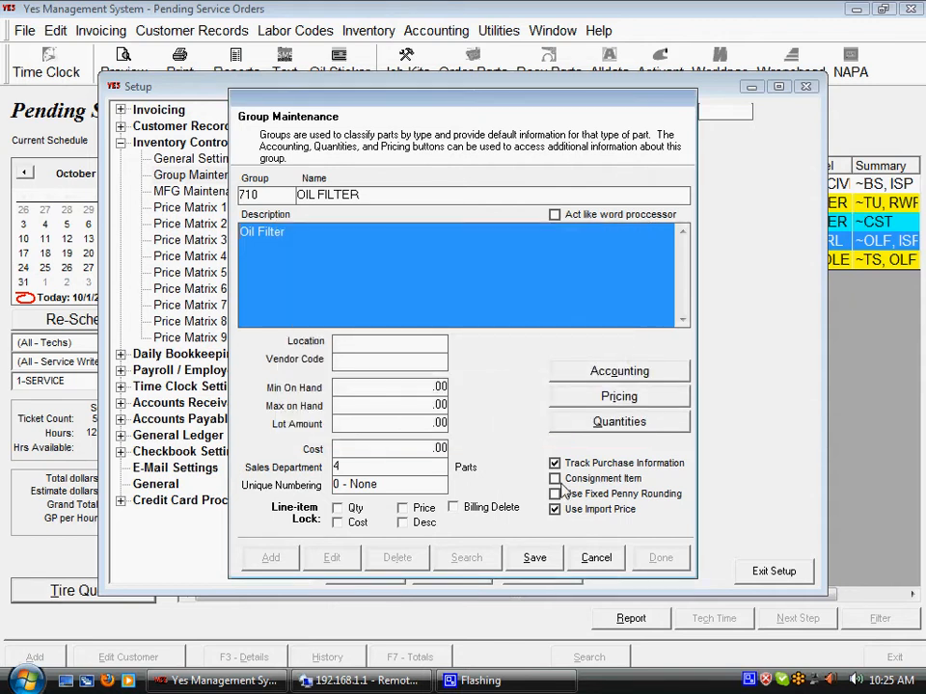
Save the oil filter group's settings and close Group Maintenance.
{"action": "left_click", "coordinate": [541, 559]}
{"action": "left_click", "coordinate": [662, 558]}
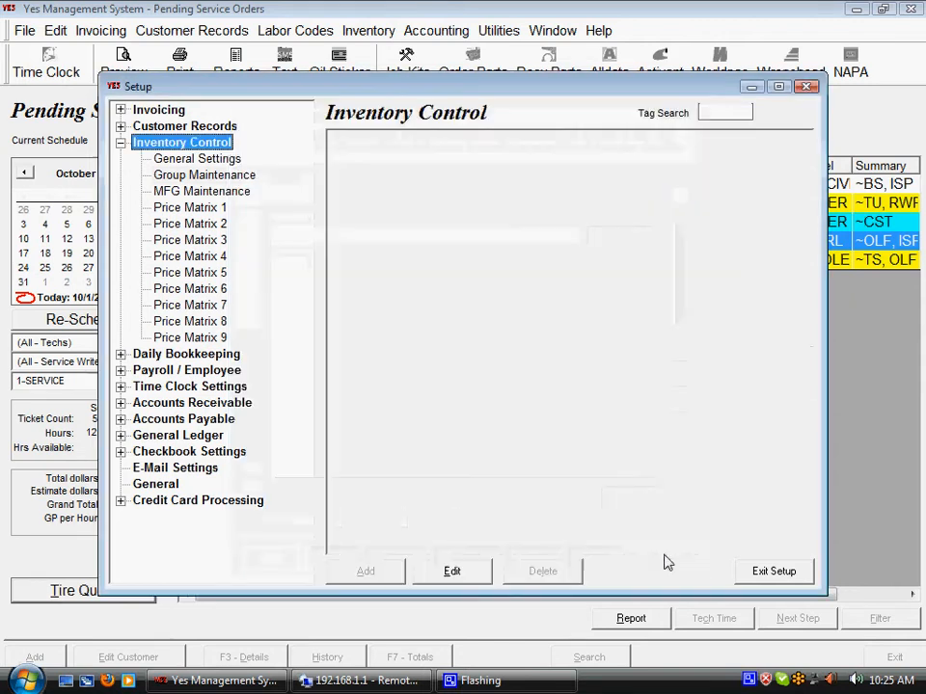
Open Price Matrix 1 and examine the maximum cost and margin/markup of its first two price ranges.
{"action": "left_click", "coordinate": [191, 207]}
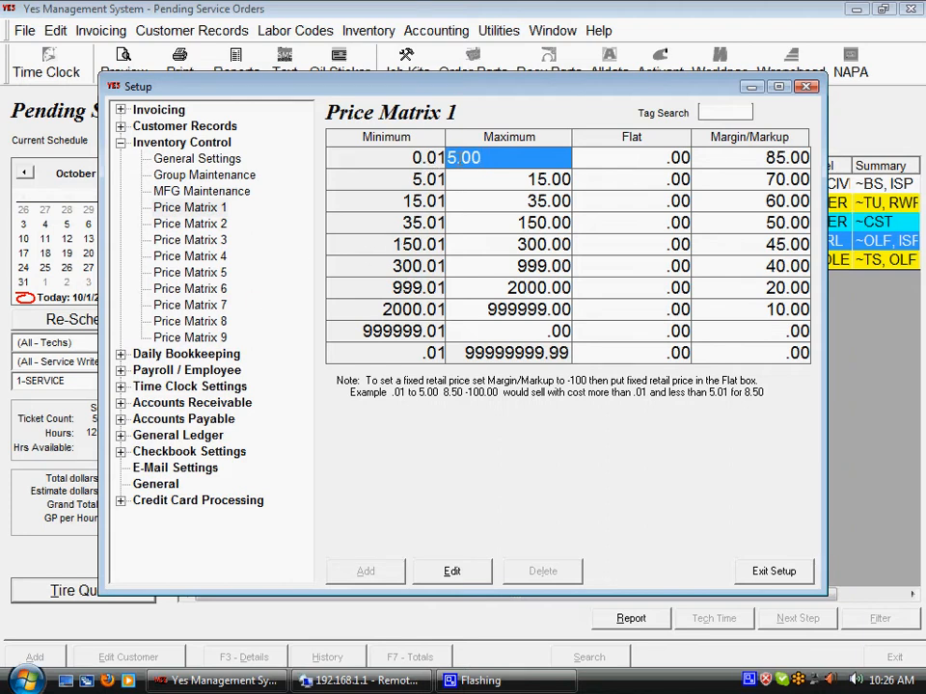
{"action": "left_click", "coordinate": [463, 157]}
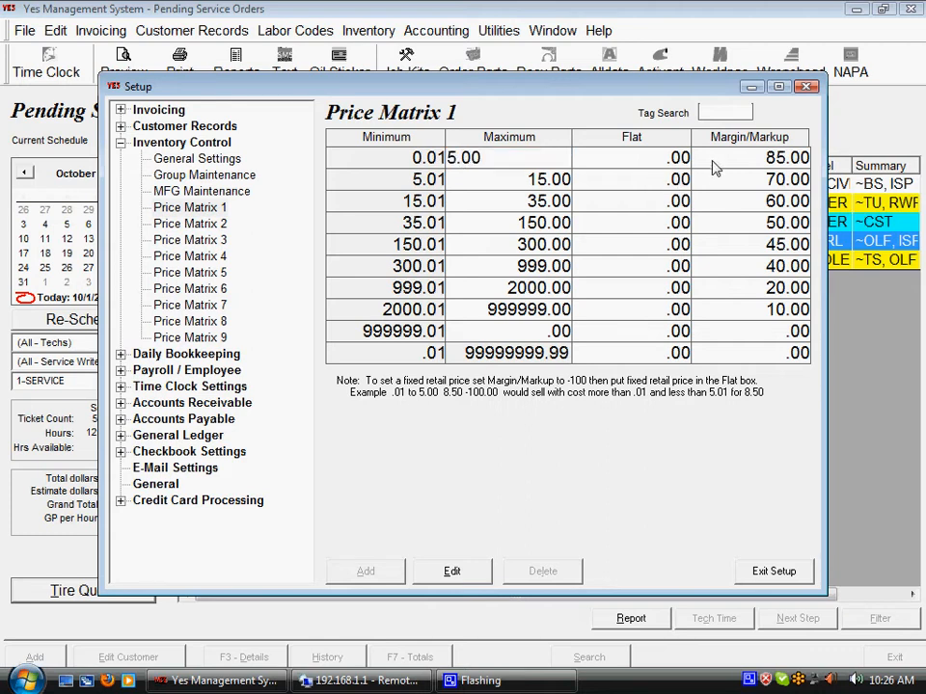
{"action": "left_click", "coordinate": [713, 163]}
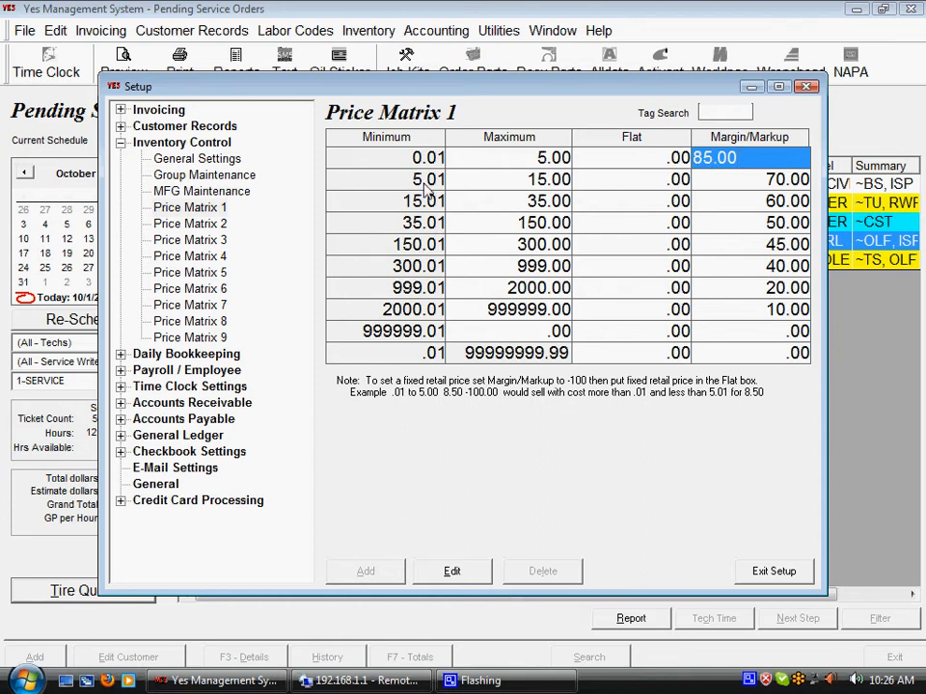
{"action": "left_click", "coordinate": [469, 184]}
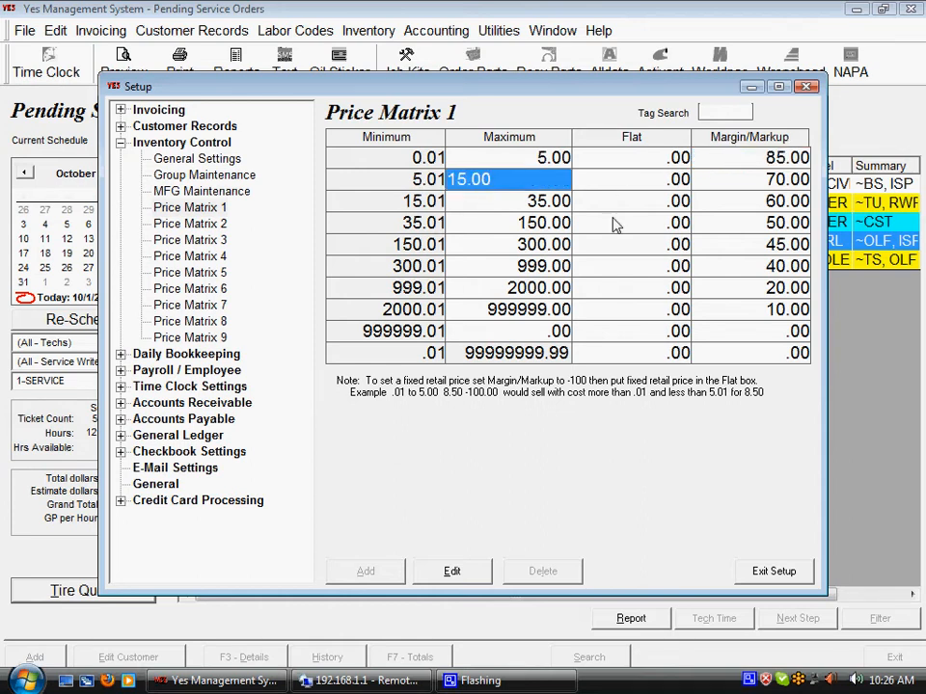
{"action": "left_click", "coordinate": [776, 188]}
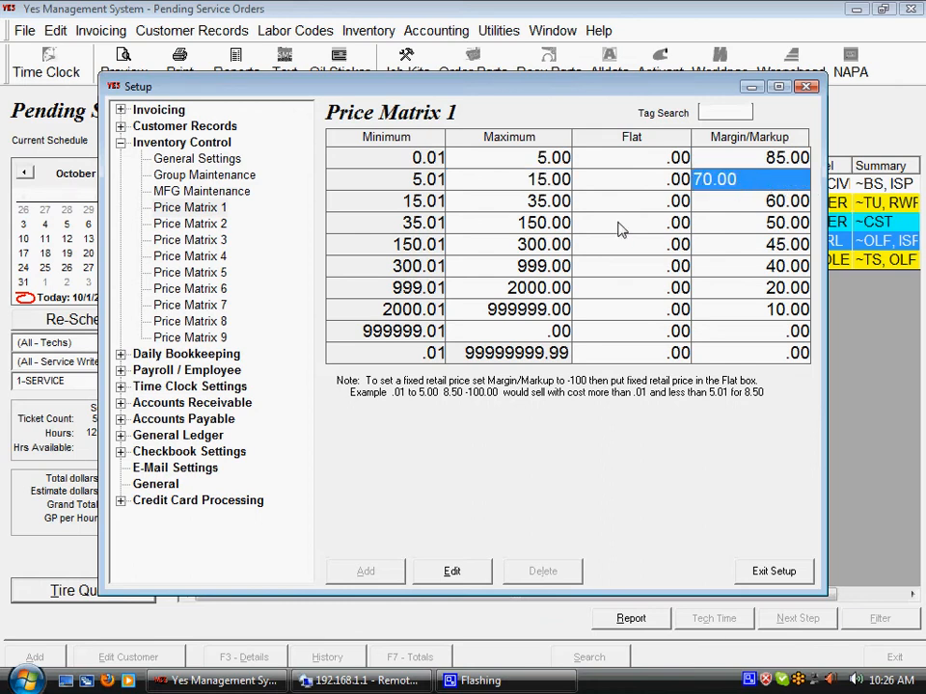
Compare the maximum costs and margin/markup percentages of Price Matrix 1's second through fifth ranges.
{"action": "left_click", "coordinate": [521, 202]}
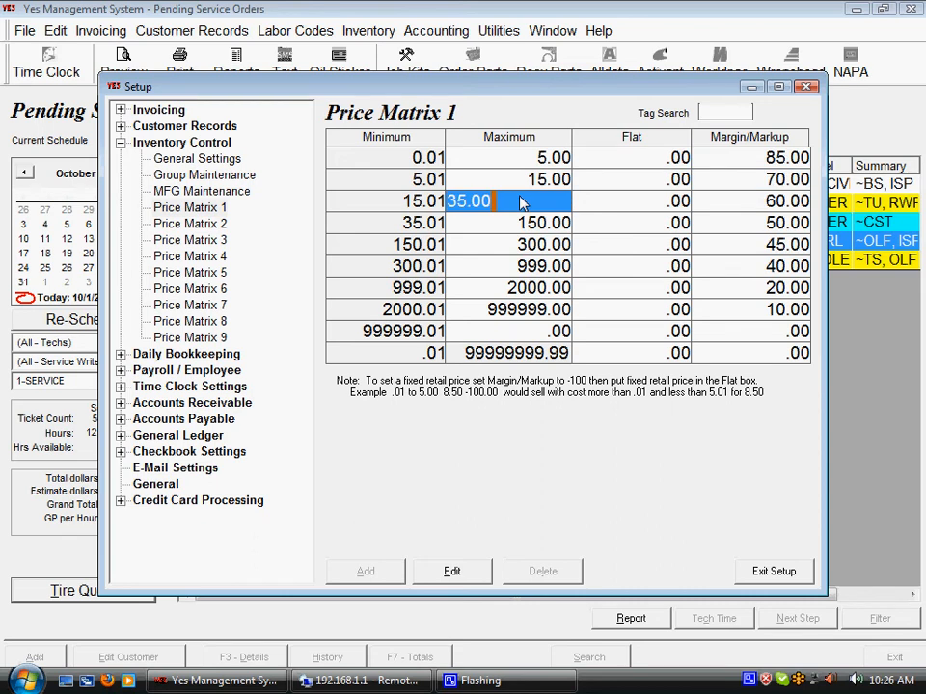
{"action": "left_click", "coordinate": [519, 225]}
{"action": "left_click", "coordinate": [522, 247]}
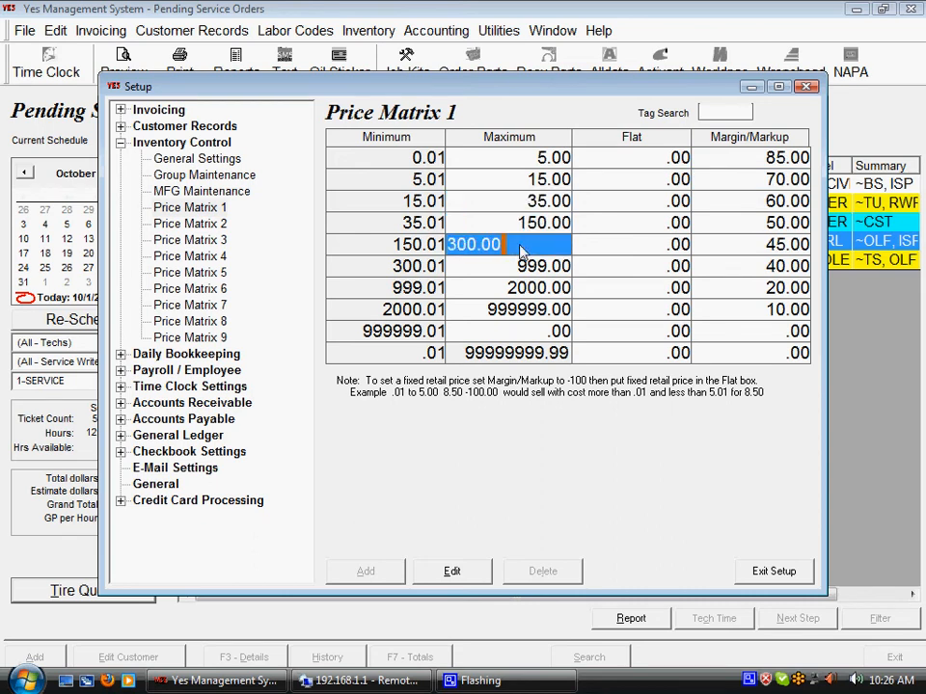
{"action": "left_click", "coordinate": [523, 221]}
{"action": "left_click", "coordinate": [520, 207]}
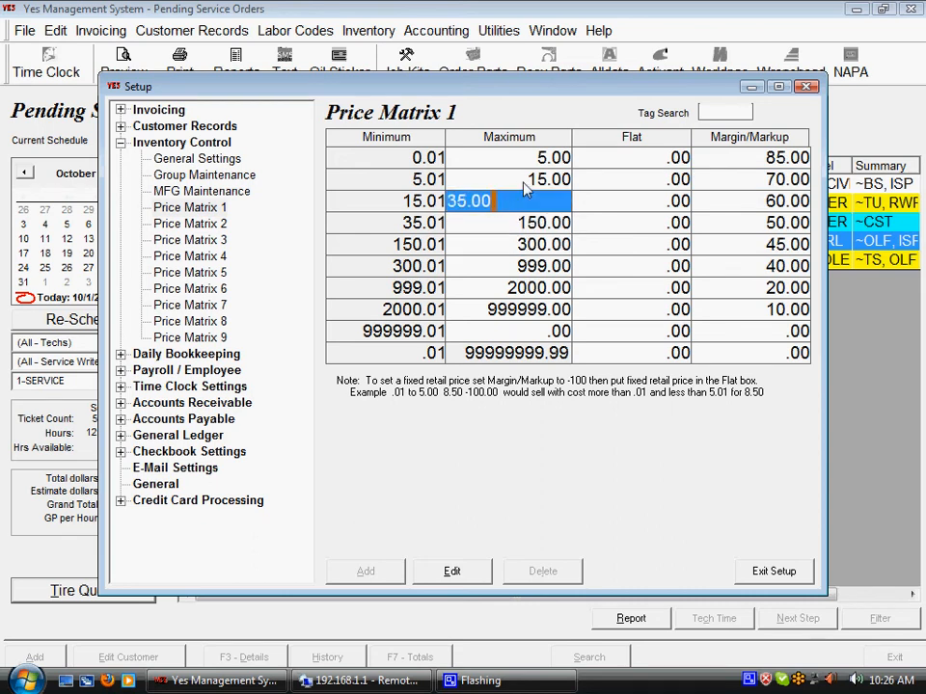
{"action": "left_click", "coordinate": [522, 182]}
{"action": "left_click", "coordinate": [733, 181]}
{"action": "left_click", "coordinate": [734, 202]}
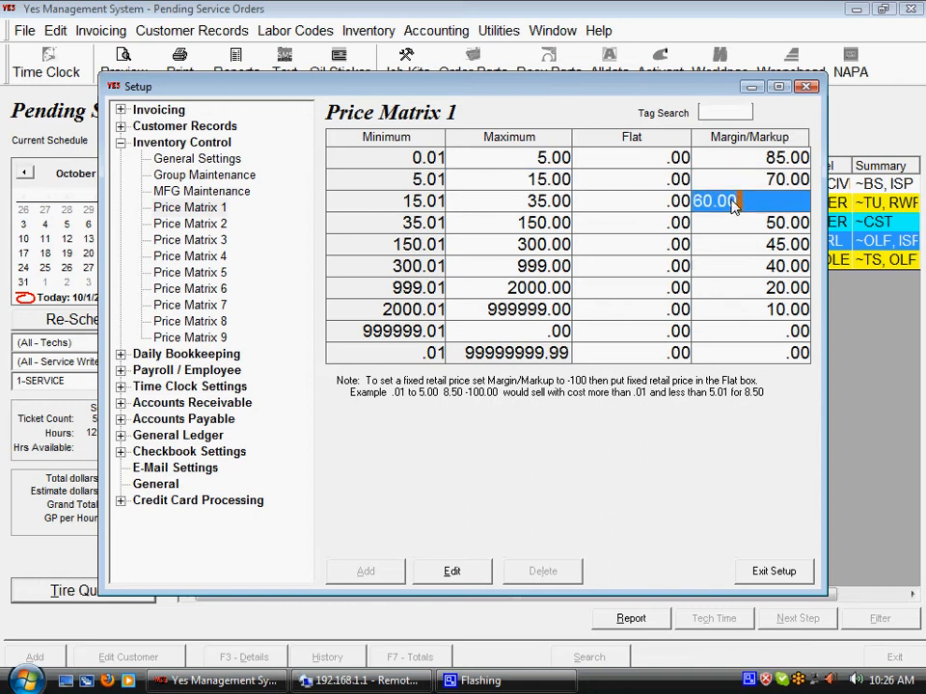
{"action": "left_click", "coordinate": [734, 222]}
{"action": "left_click", "coordinate": [713, 244]}
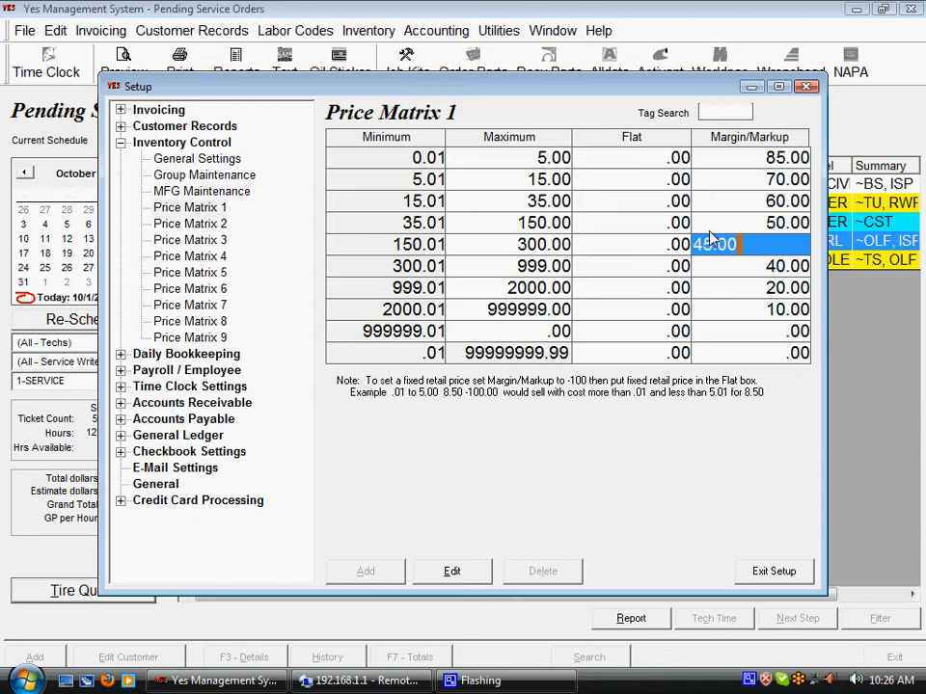
Reopen Group Maintenance and bring up the group lookup list.
{"action": "left_click", "coordinate": [200, 174]}
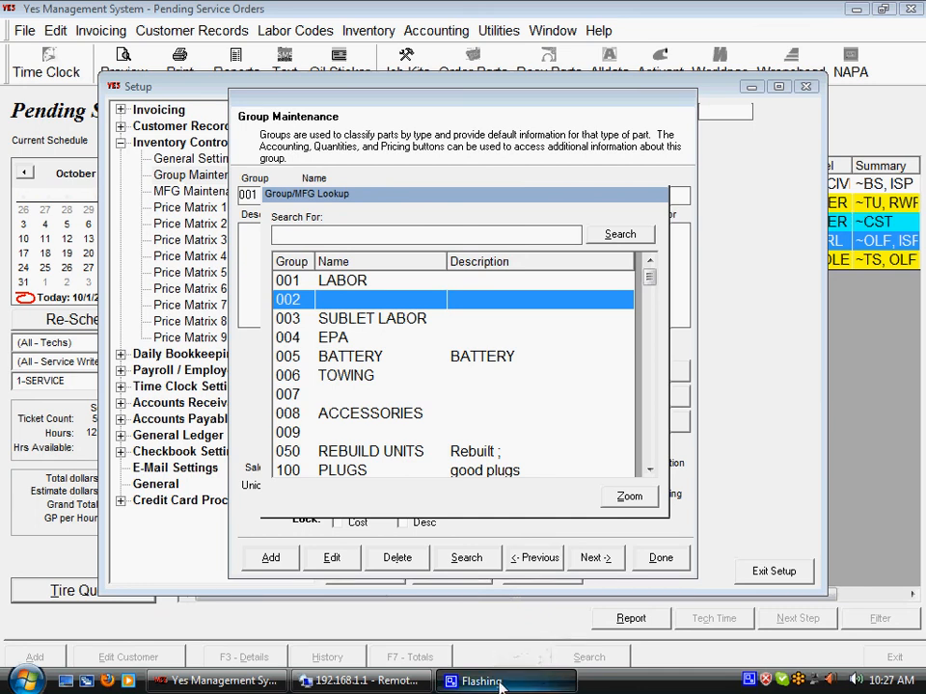
{"action": "right_click", "coordinate": [751, 683]}
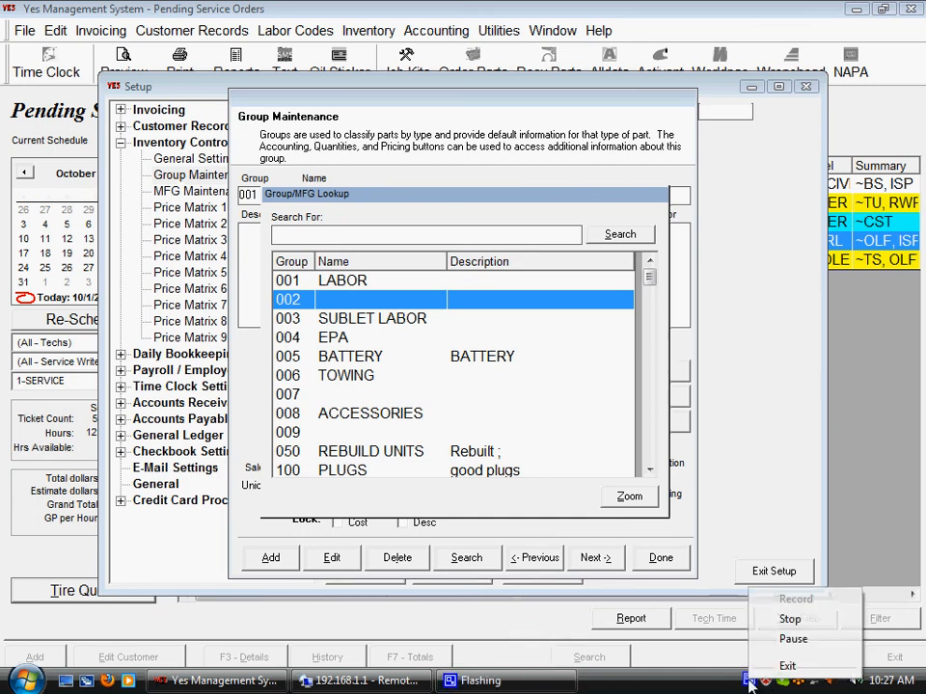